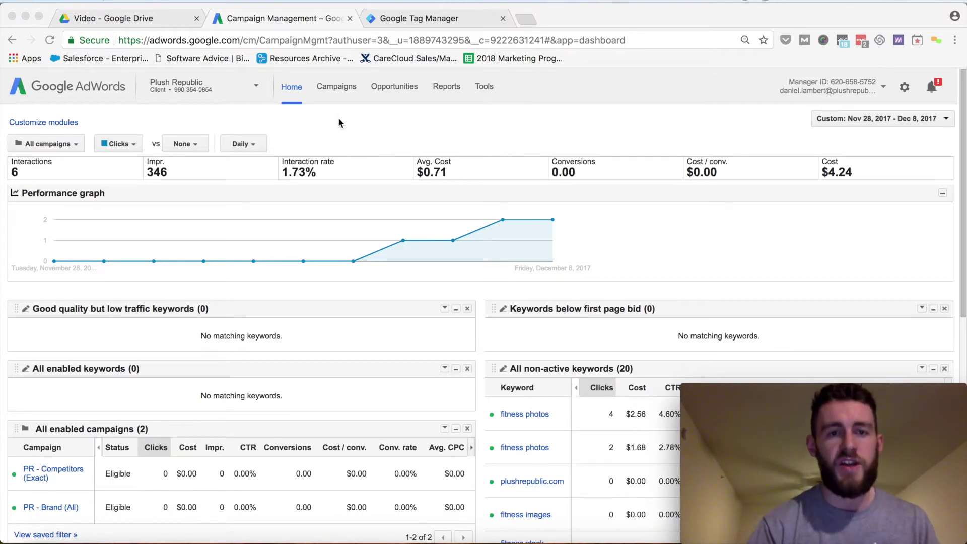
- Go to Campaigns > Shared library > Audiences and open the remarketing tag details
click(338, 87)
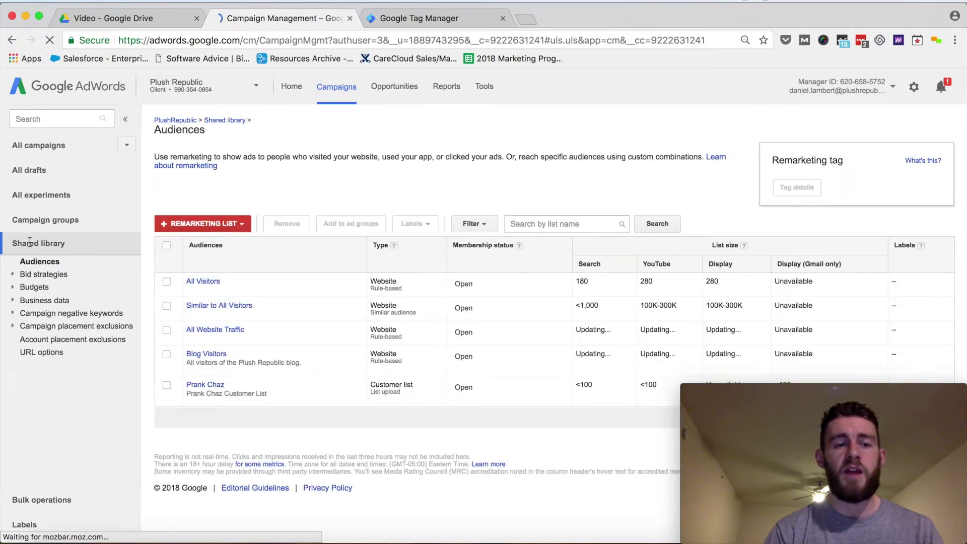
click(112, 250)
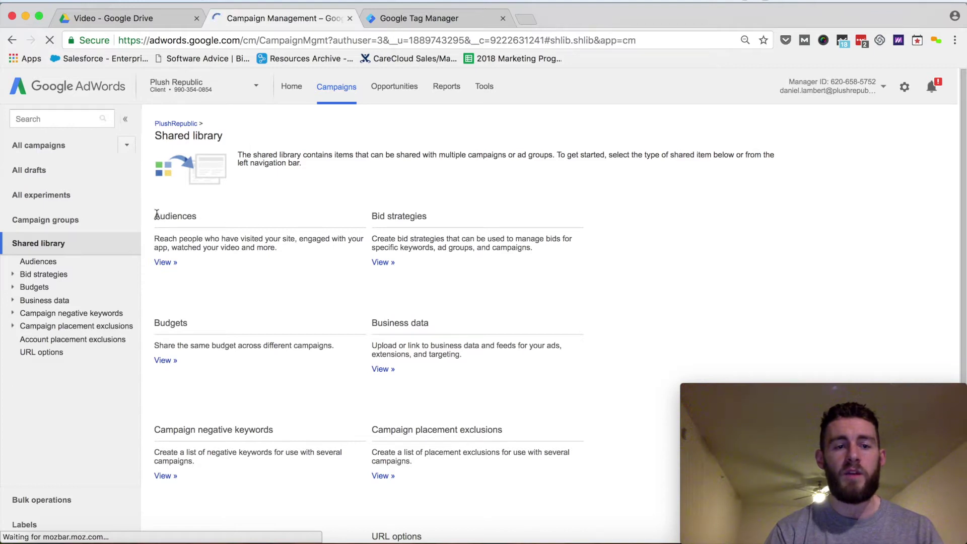
click(162, 263)
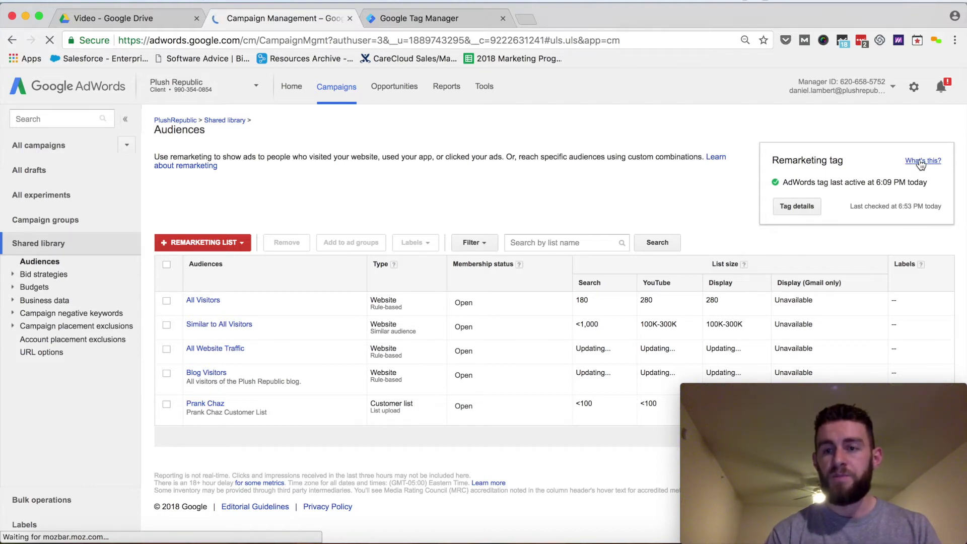
click(793, 205)
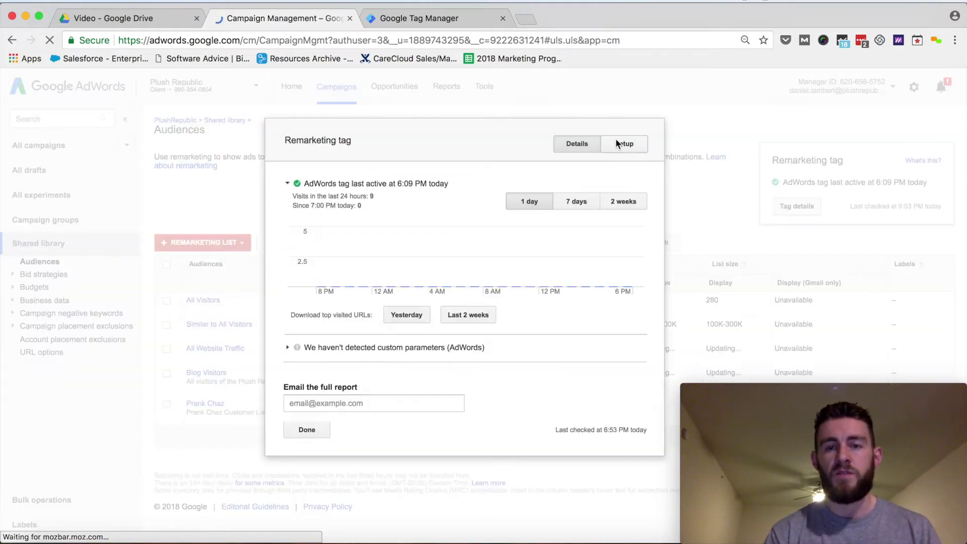
- Show the remarketing tag's Setup and expand the AdWords tag code for websites
click(616, 142)
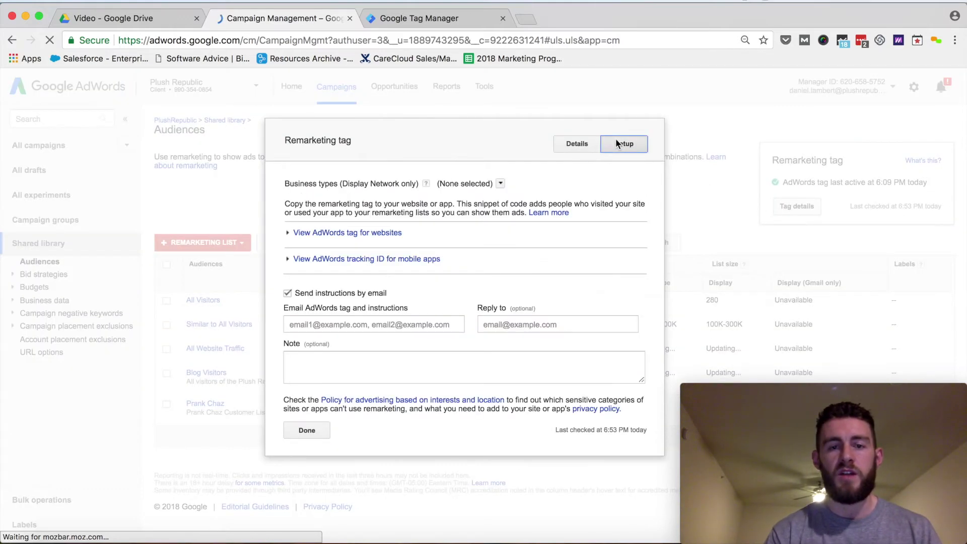
click(287, 234)
scroll(384, 305, down, 2)
scroll(384, 305, up, 2)
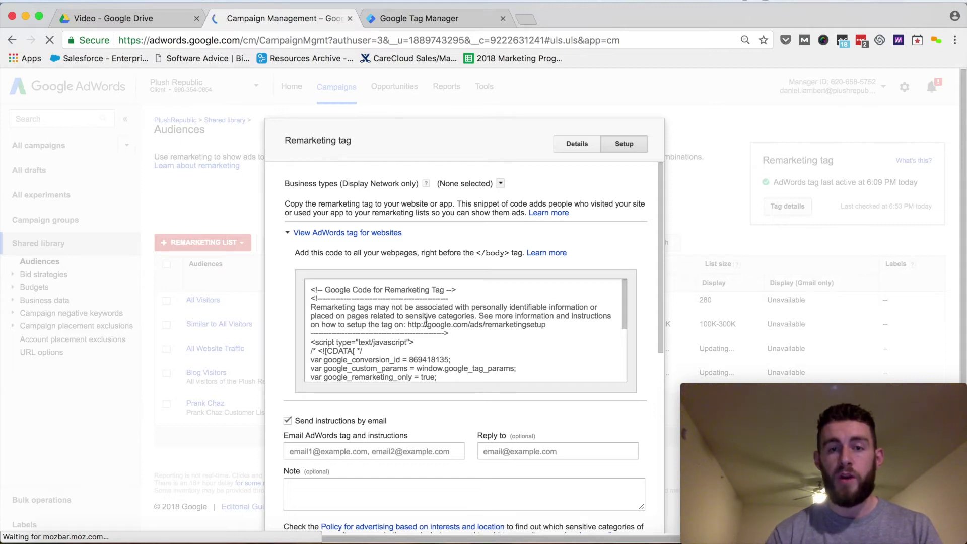
click(407, 19)
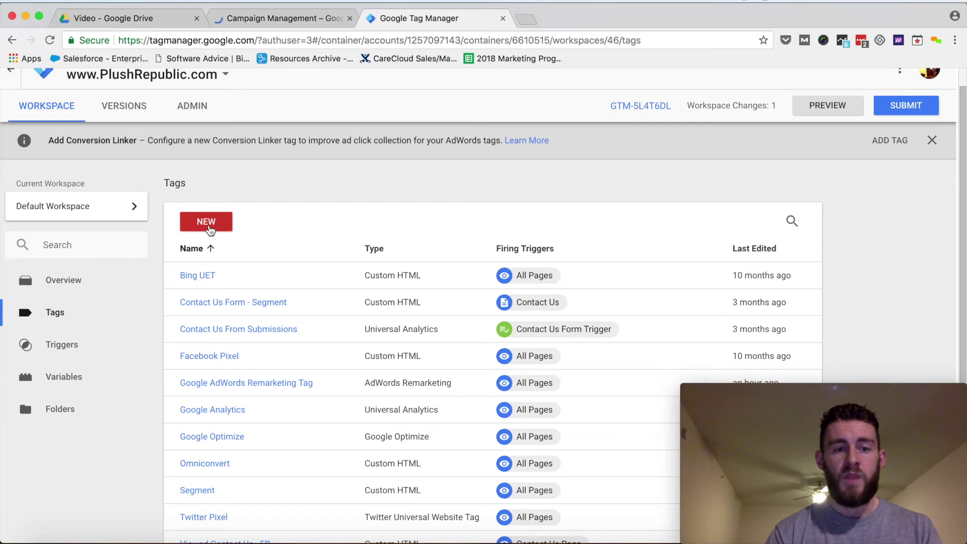
- Create a new tag and retitle it from Untitled Tag to 'GA Remarketing Tag'
click(210, 228)
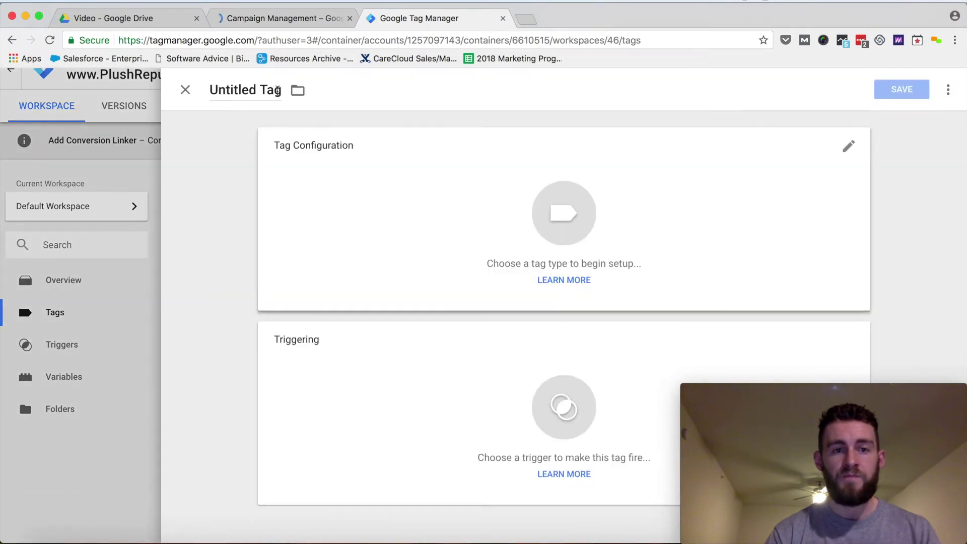
double_click(270, 89)
triple_click(269, 90)
text(GA REmar)
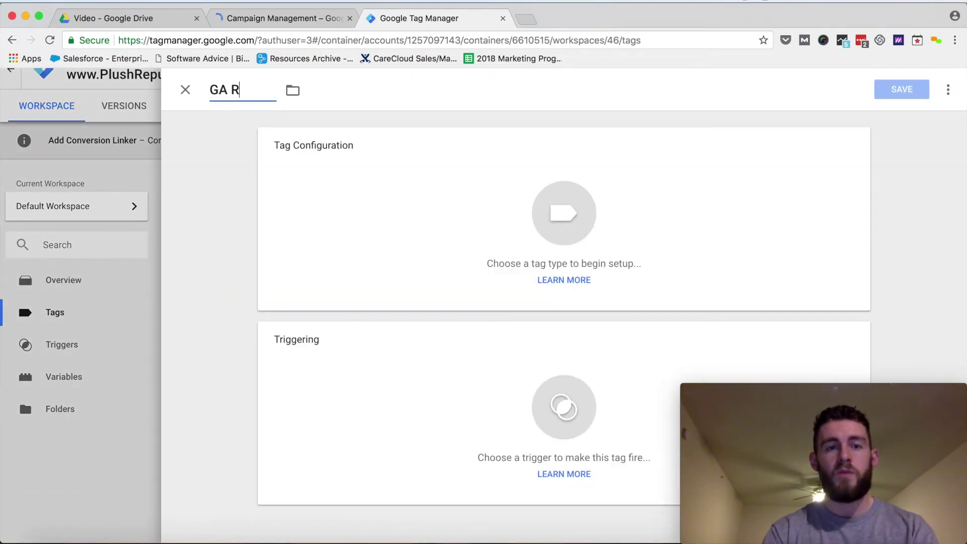
key(BackSpace)
key(BackSpace)
key(BackSpace)
key(BackSpace)
text(emarke)
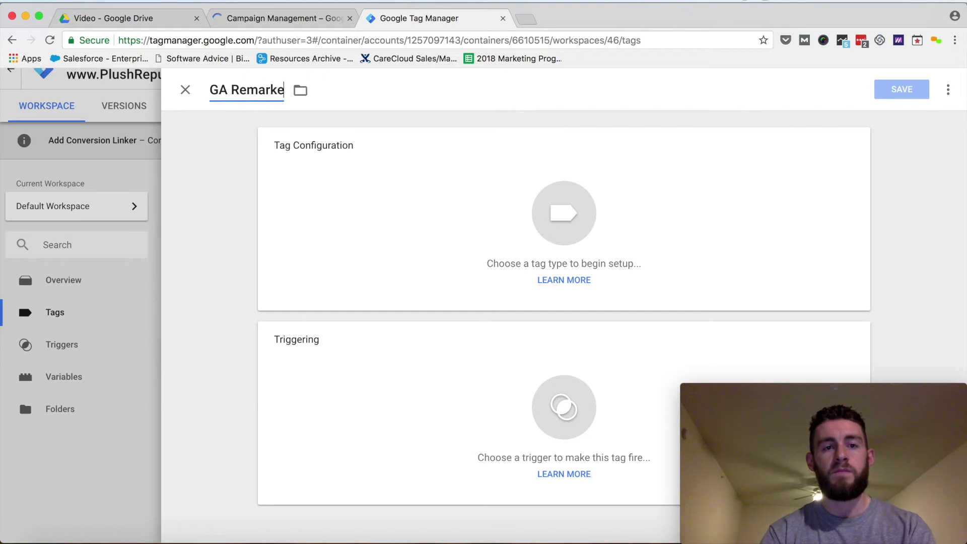
text(ting Tag)
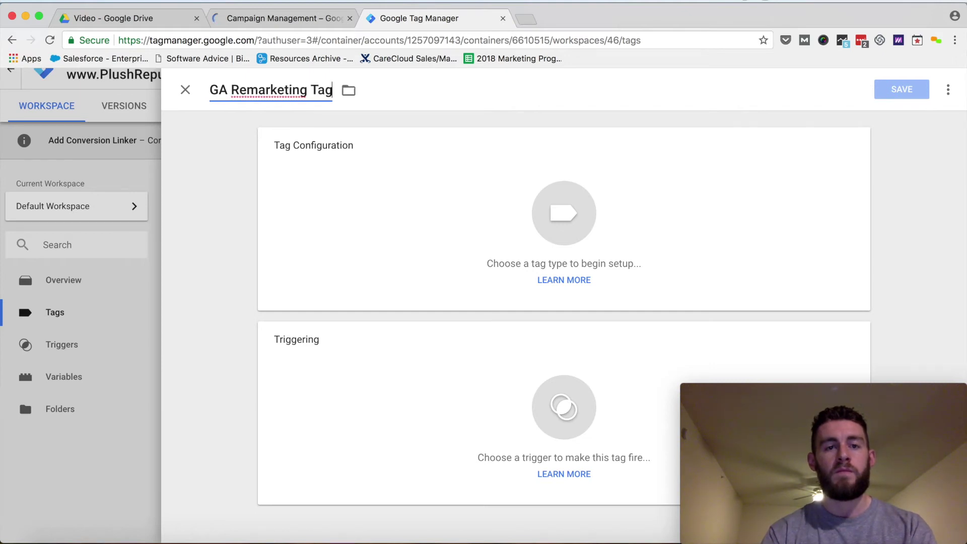
- Browse the list of available tag types in Tag Configuration
click(463, 201)
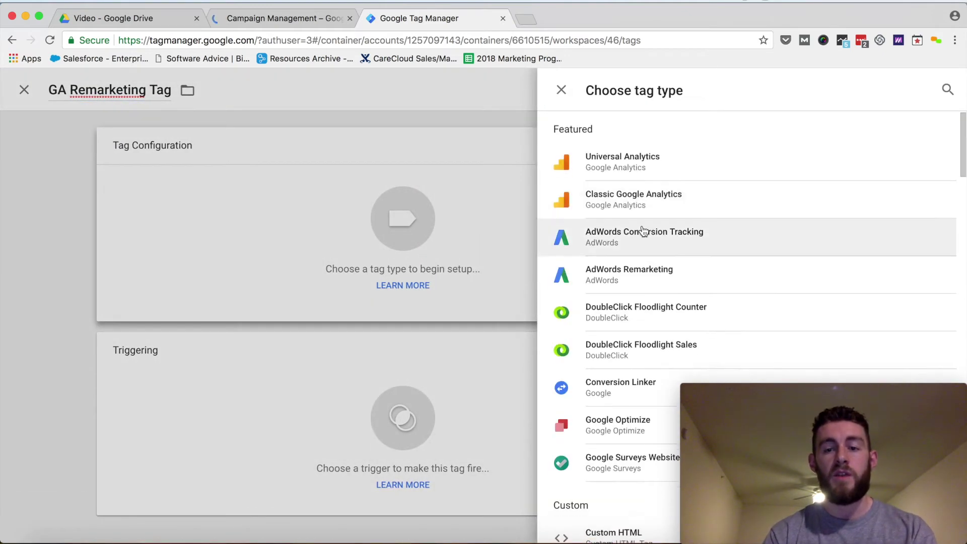
scroll(643, 231, down, 5)
scroll(643, 231, down, 3)
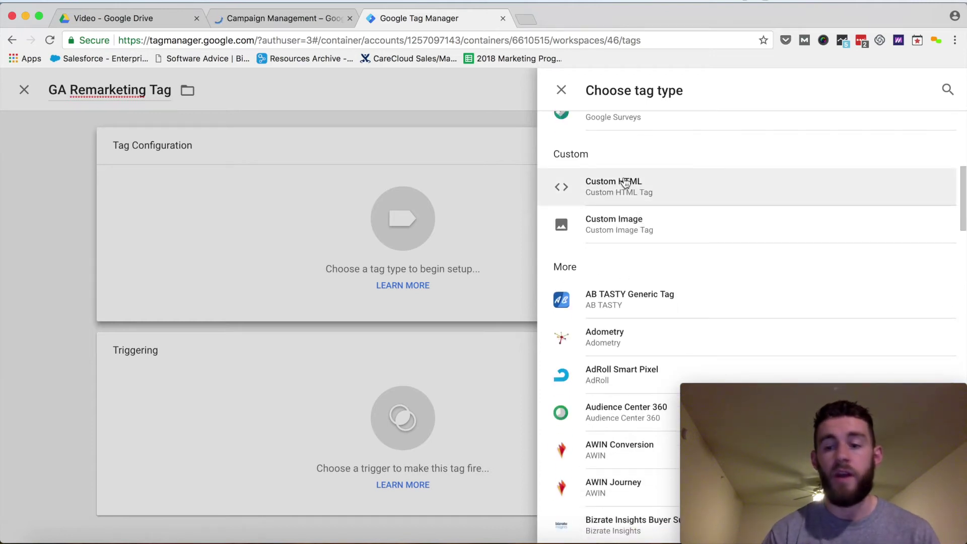
scroll(625, 182, up, 8)
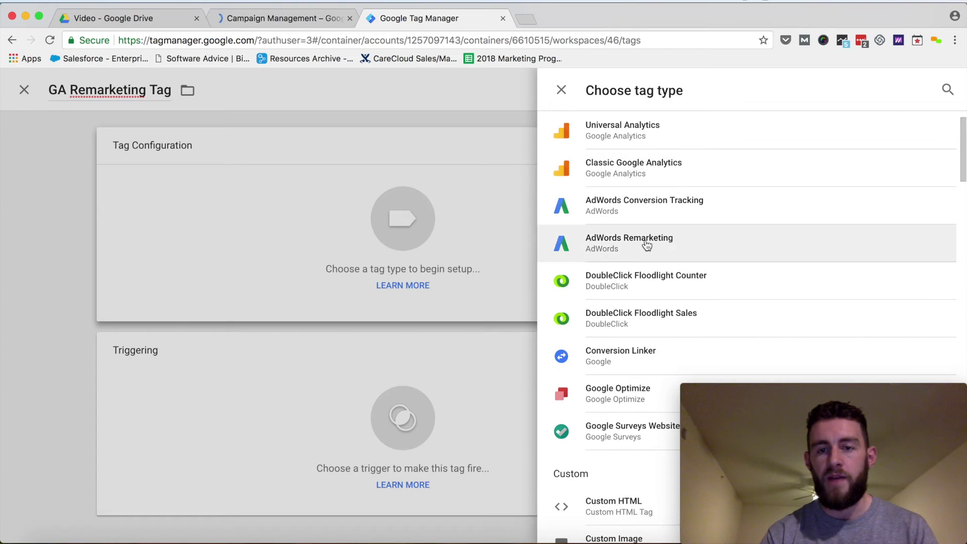
- Choose AdWords Remarketing as the tag type and copy the conversion ID from the AdWords code
click(646, 246)
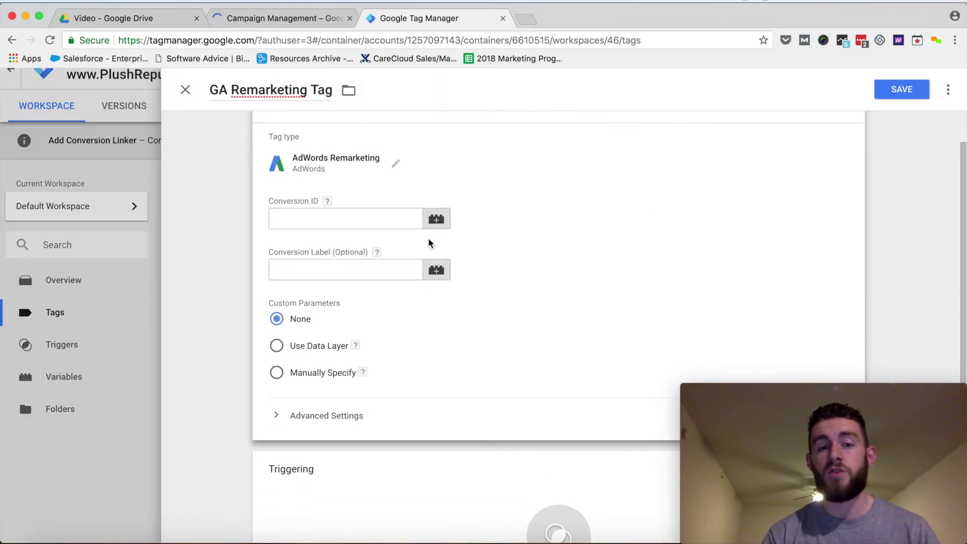
click(328, 201)
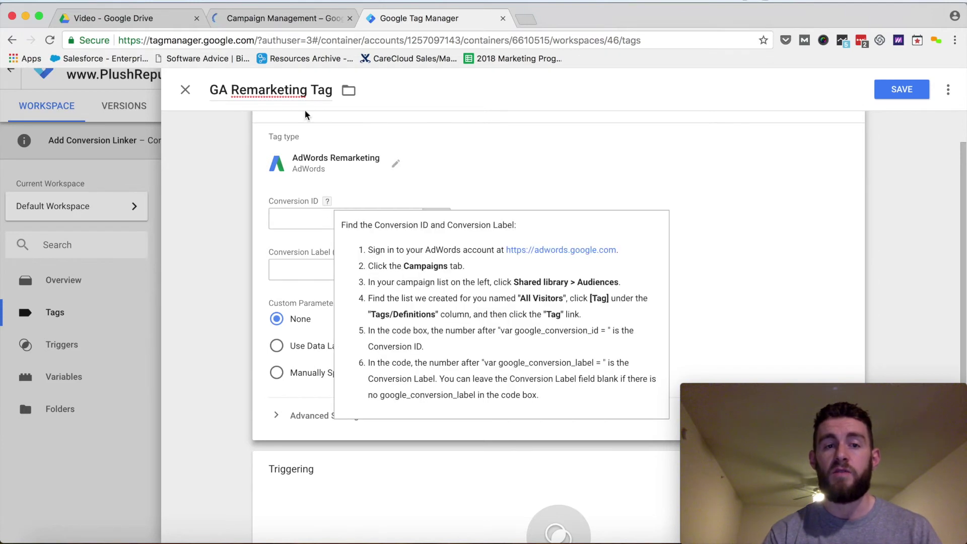
click(282, 18)
scroll(461, 347, down, 2)
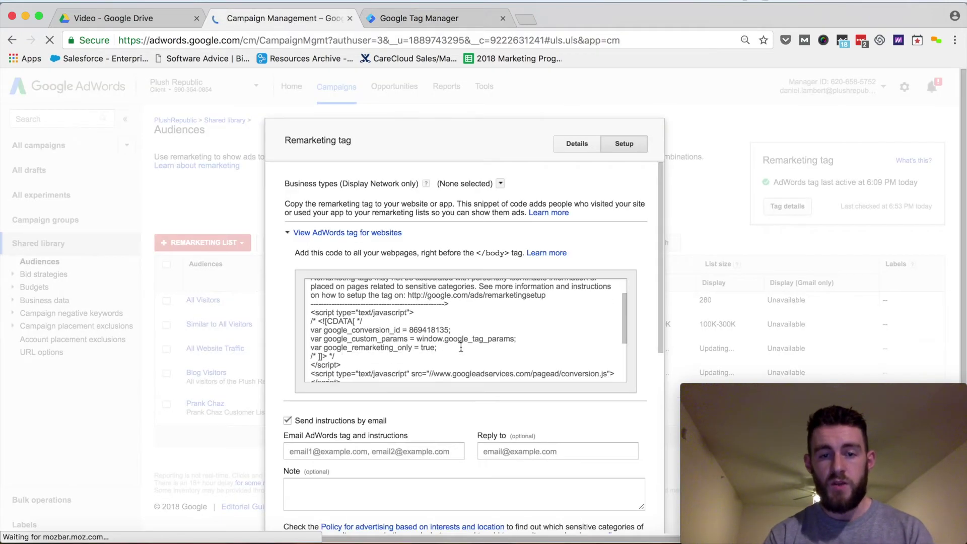
drag(449, 321, 411, 319)
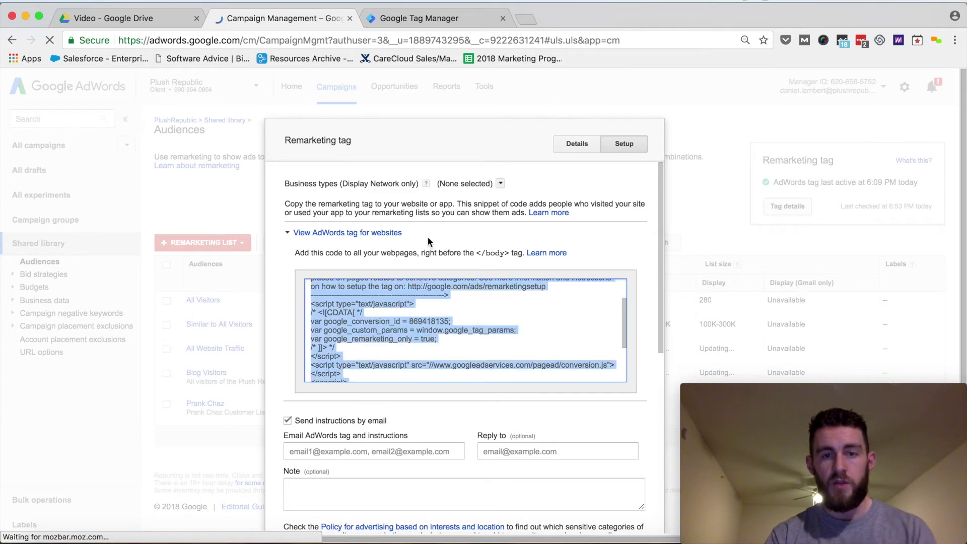
click(419, 18)
- Paste conversion ID 869418135 into the Conversion ID field, leaving custom parameters at None
click(306, 217)
text(869418135)
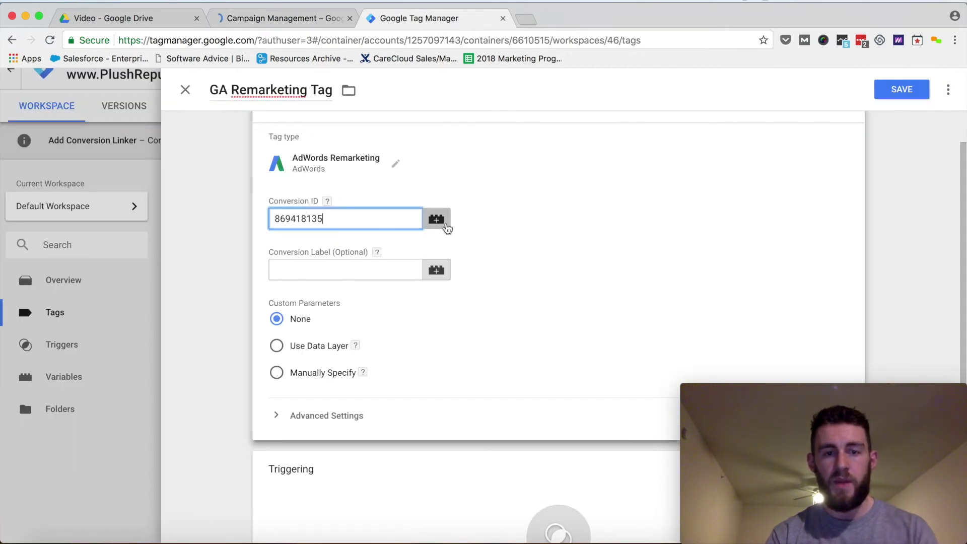
scroll(453, 224, down, 2)
mouse_move(378, 201)
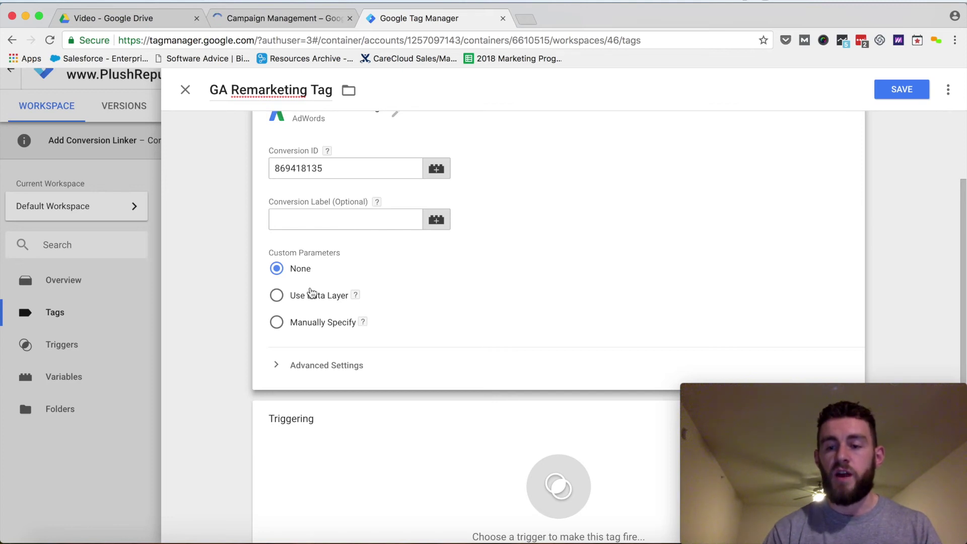
scroll(313, 289, down, 1)
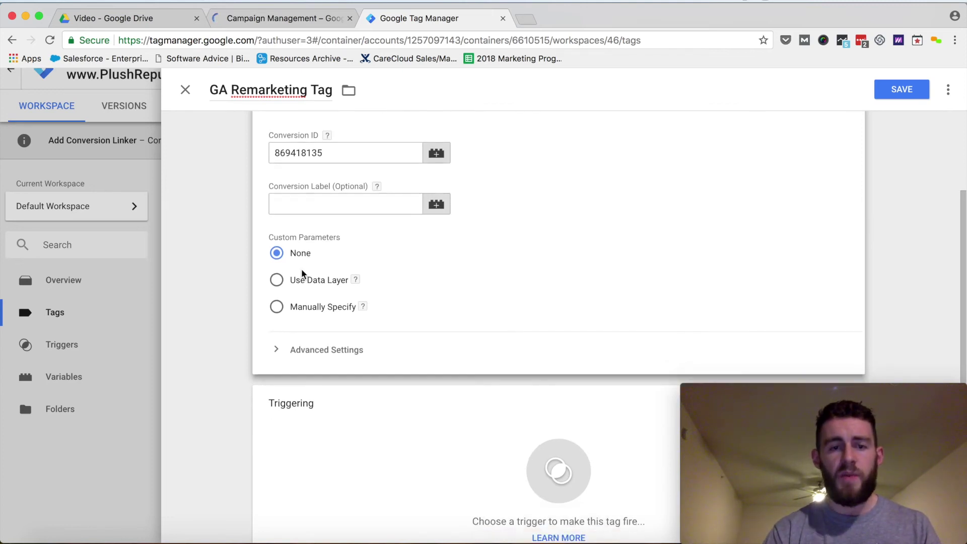
scroll(303, 275, down, 3)
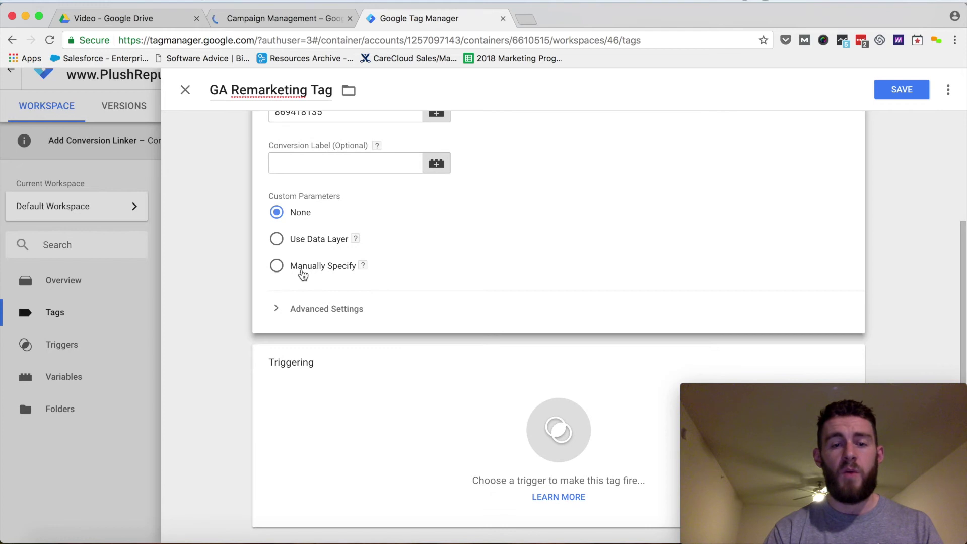
- Set the tag to fire once per page with the All Pages trigger
click(281, 301)
scroll(397, 312, down, 2)
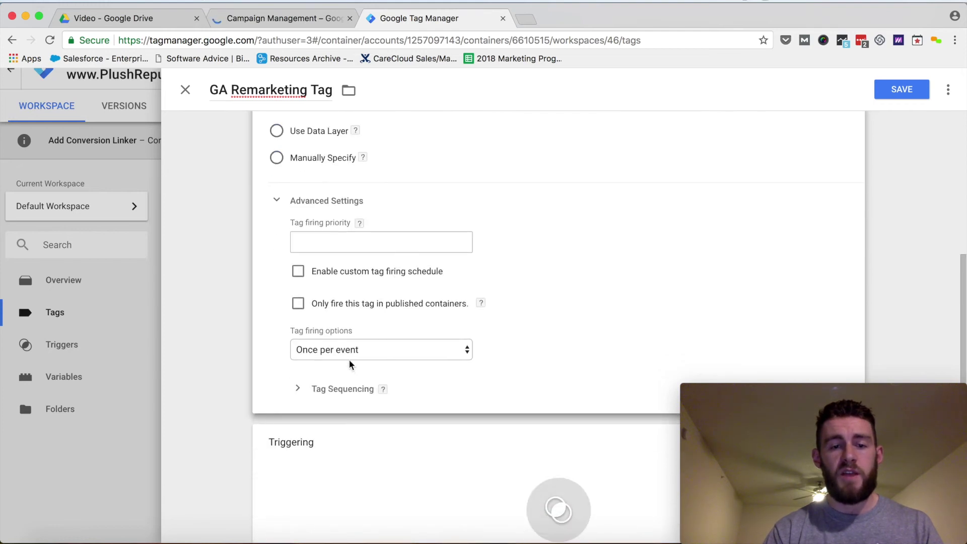
click(350, 358)
click(346, 362)
scroll(562, 348, down, 2)
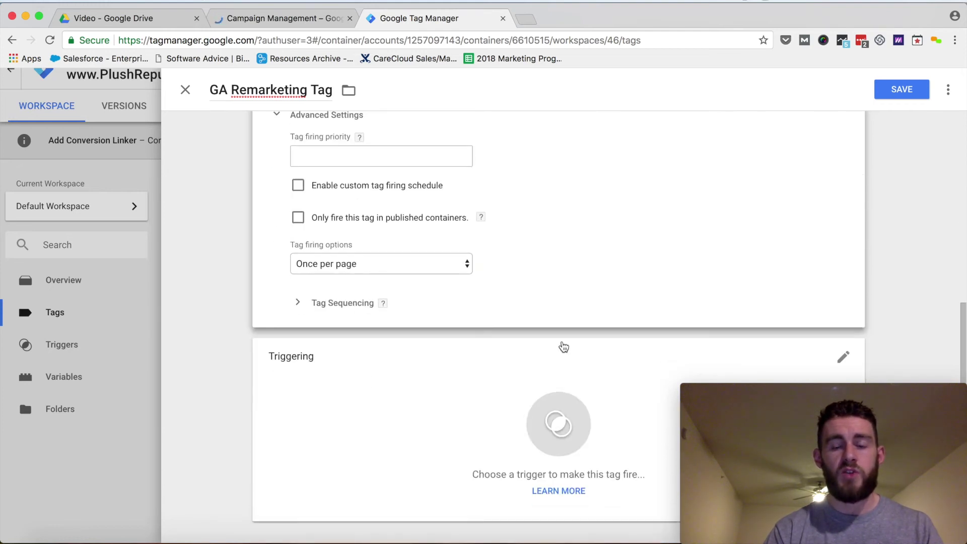
click(563, 361)
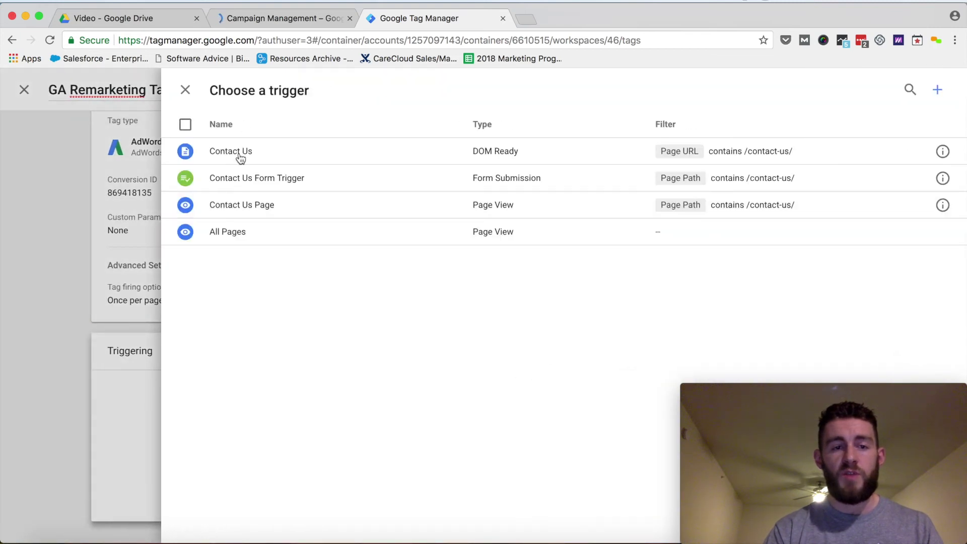
click(216, 232)
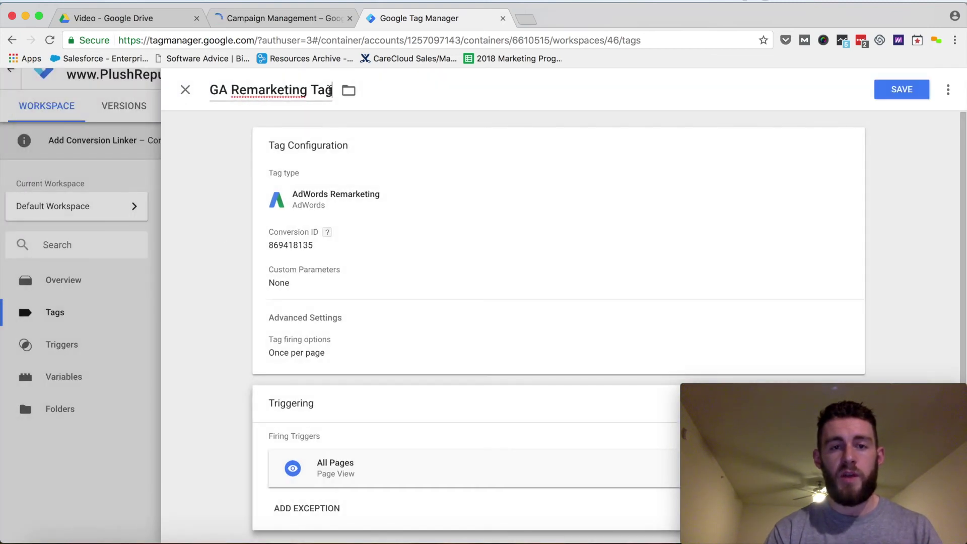
- Rename the tag to 'GA Remarketing Tag - DELETE' and save it
click(331, 89)
text(- DELETE)
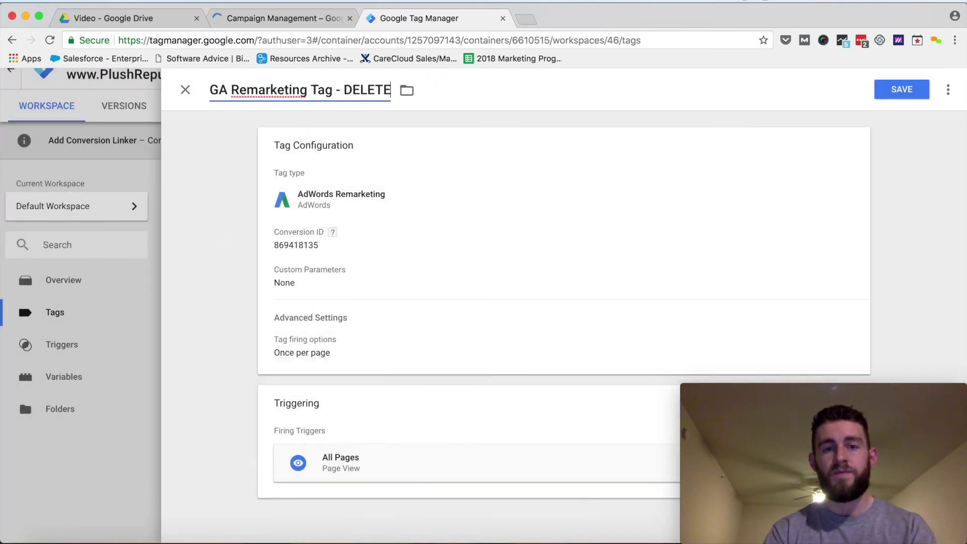
click(509, 102)
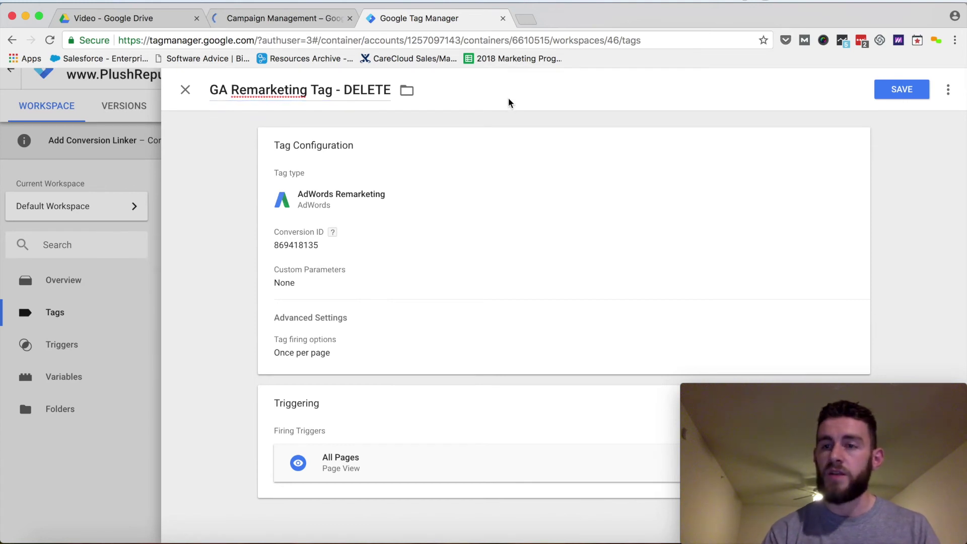
click(903, 88)
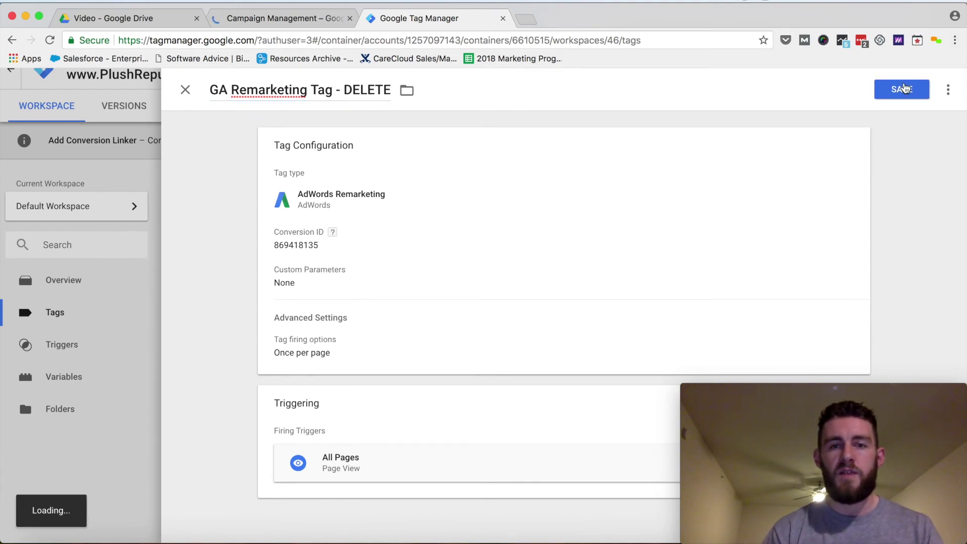
scroll(778, 202, down, 1)
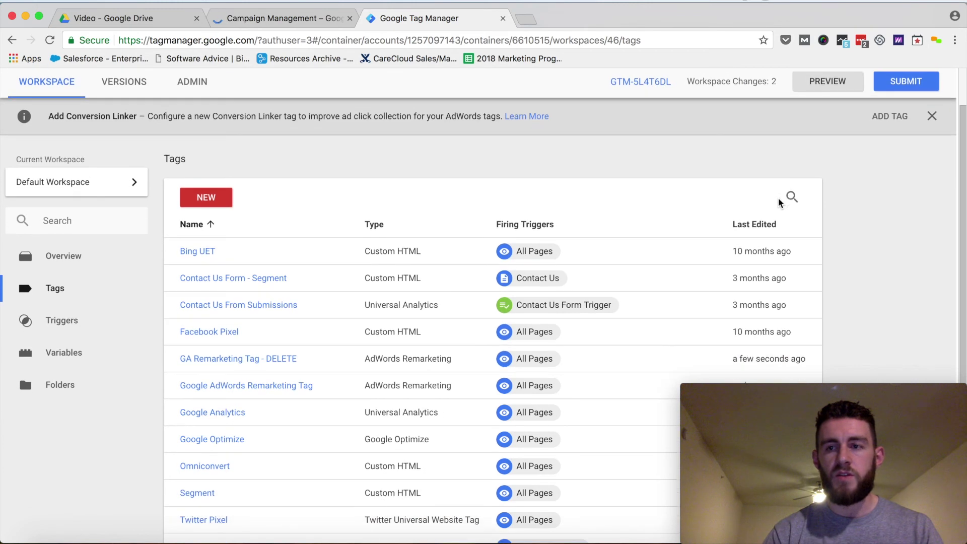
click(904, 82)
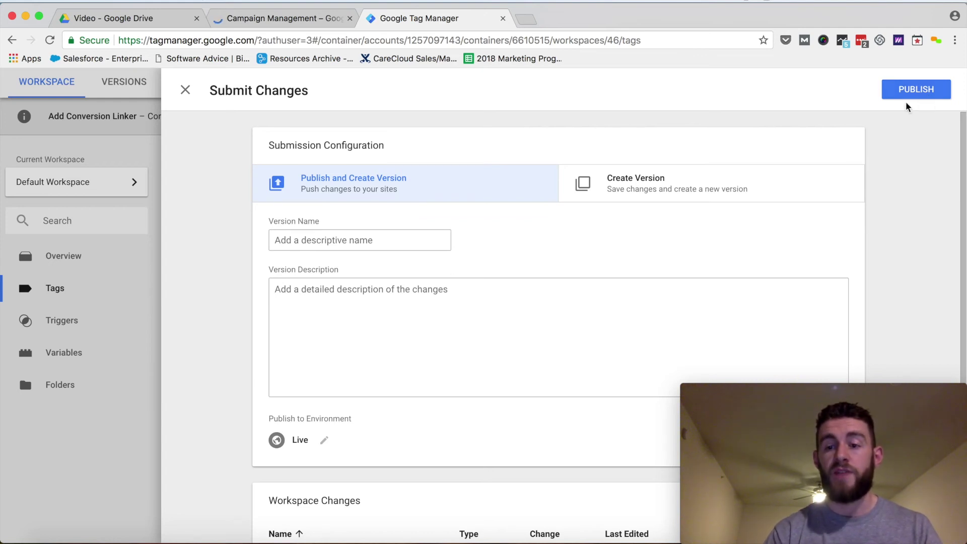
click(185, 91)
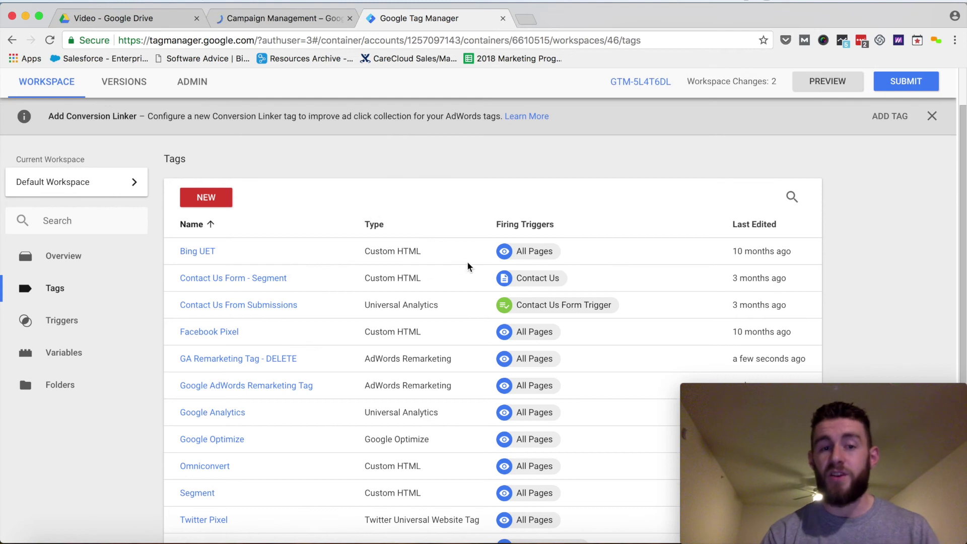
- Open GA Remarketing Tag - DELETE and delete it via its three-dot menu, confirming the deletion
scroll(467, 263, down, 3)
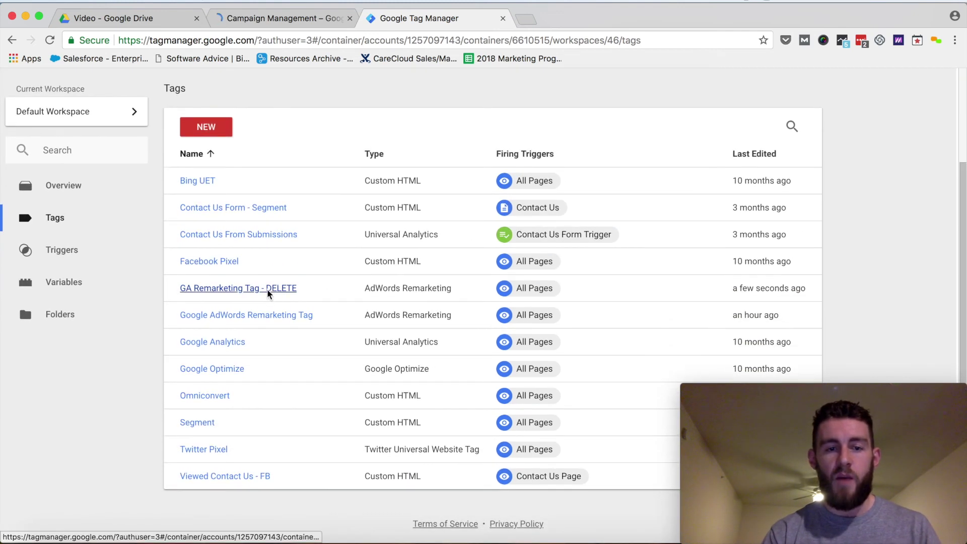
click(272, 286)
click(948, 90)
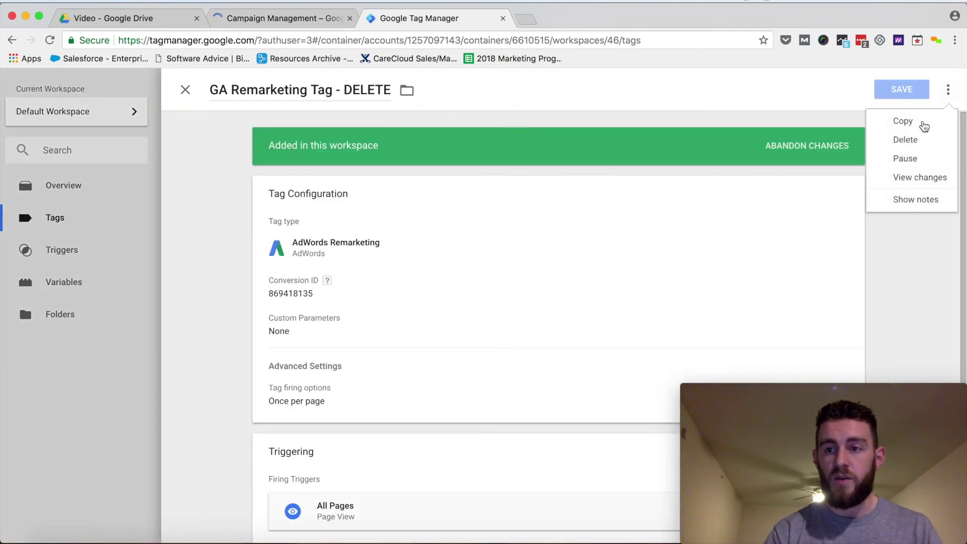
click(919, 142)
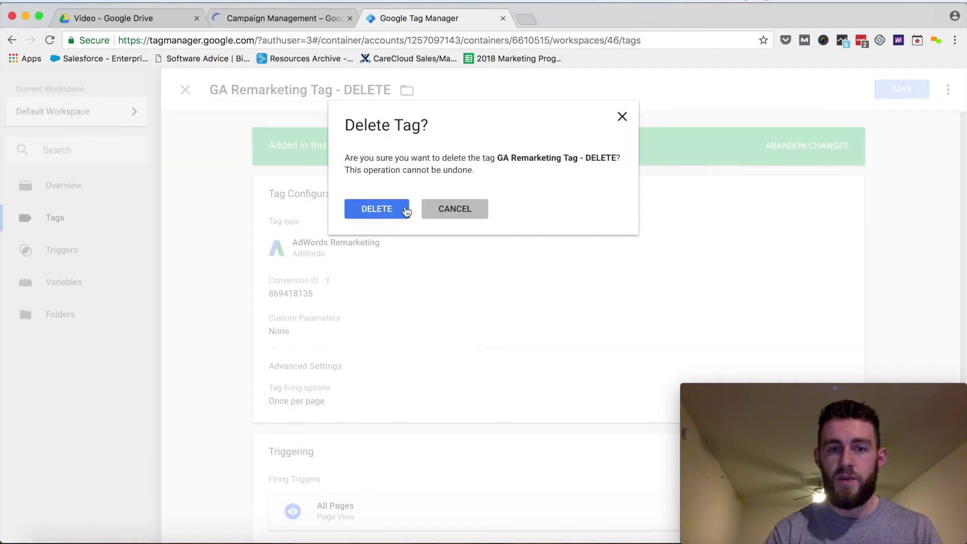
click(391, 207)
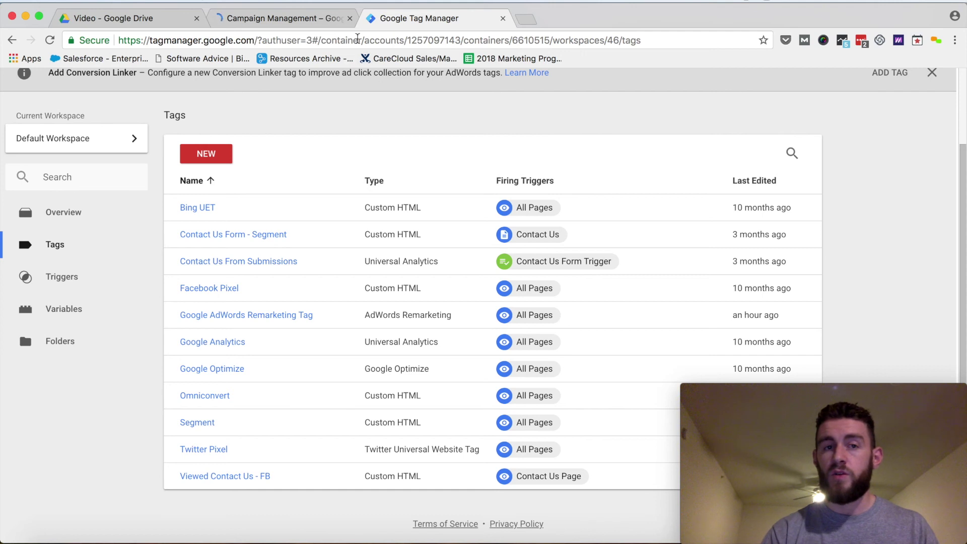
- Back in AdWords, close the Remarketing tag setup dialog with Done
click(311, 17)
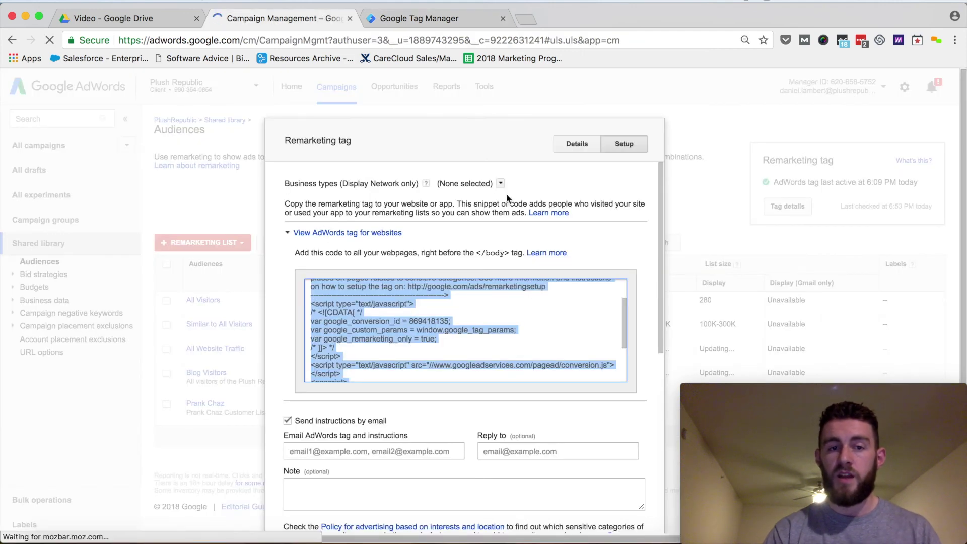
scroll(631, 185, down, 5)
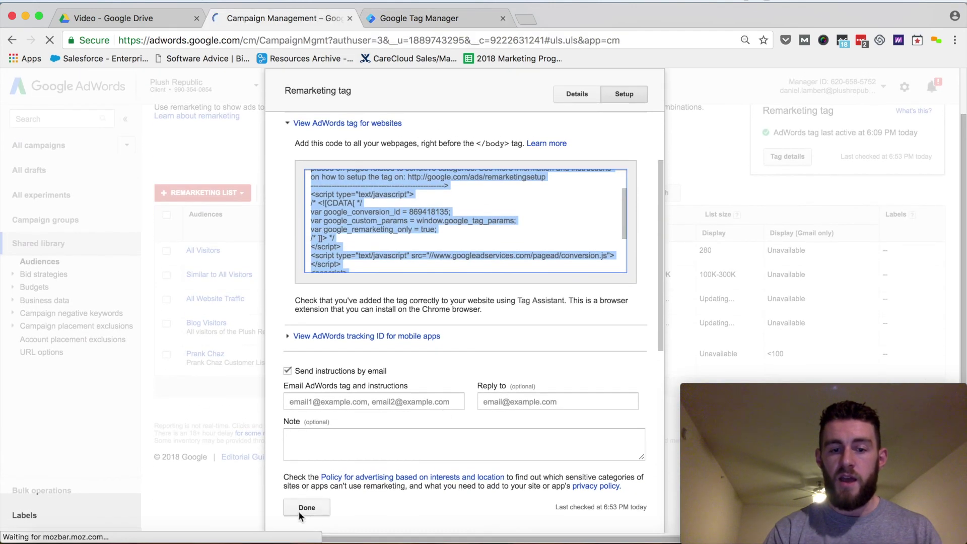
click(307, 508)
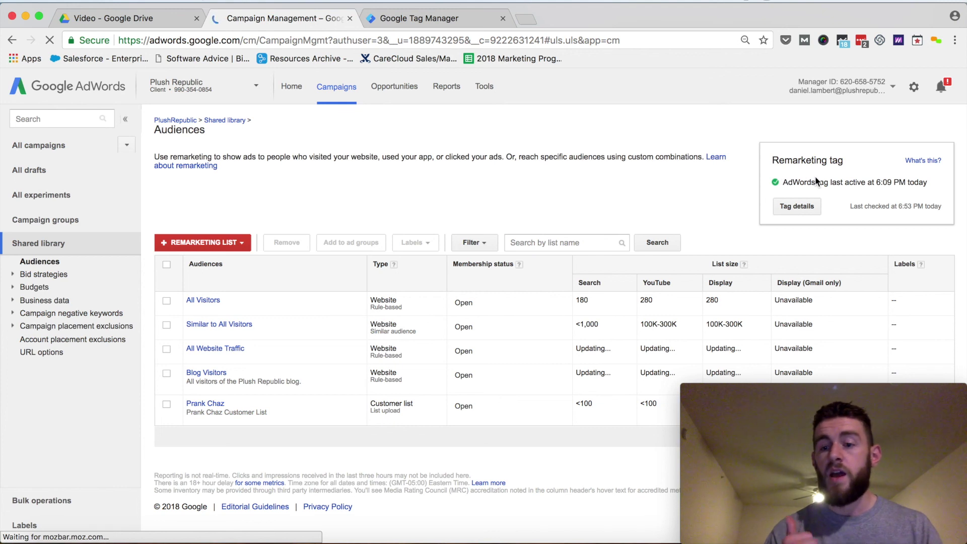